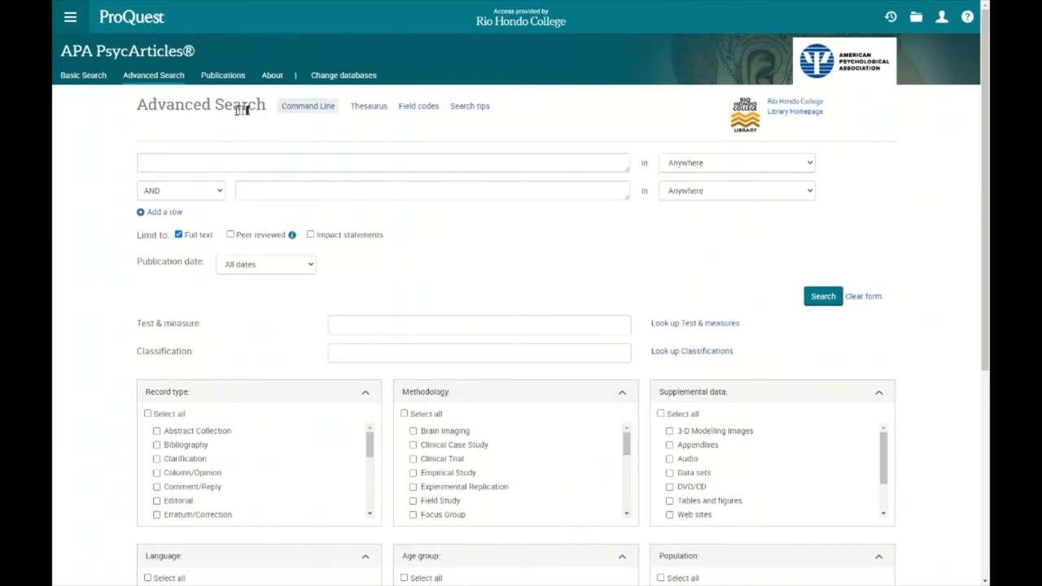
On the empty Advanced Search page, choose the Thesaurus link beside Command Line.
left_click(299, 110)
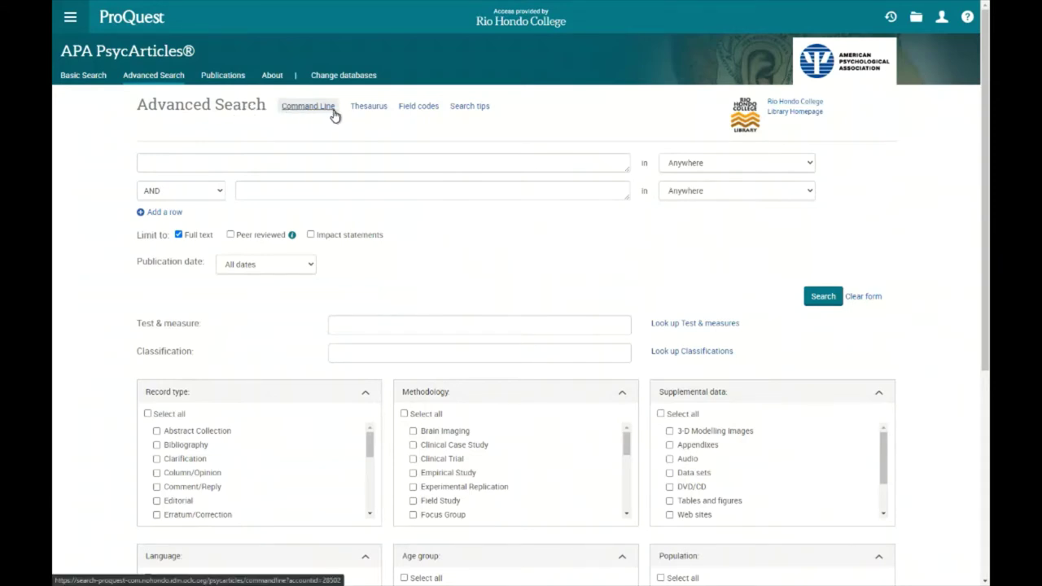
left_click(334, 114)
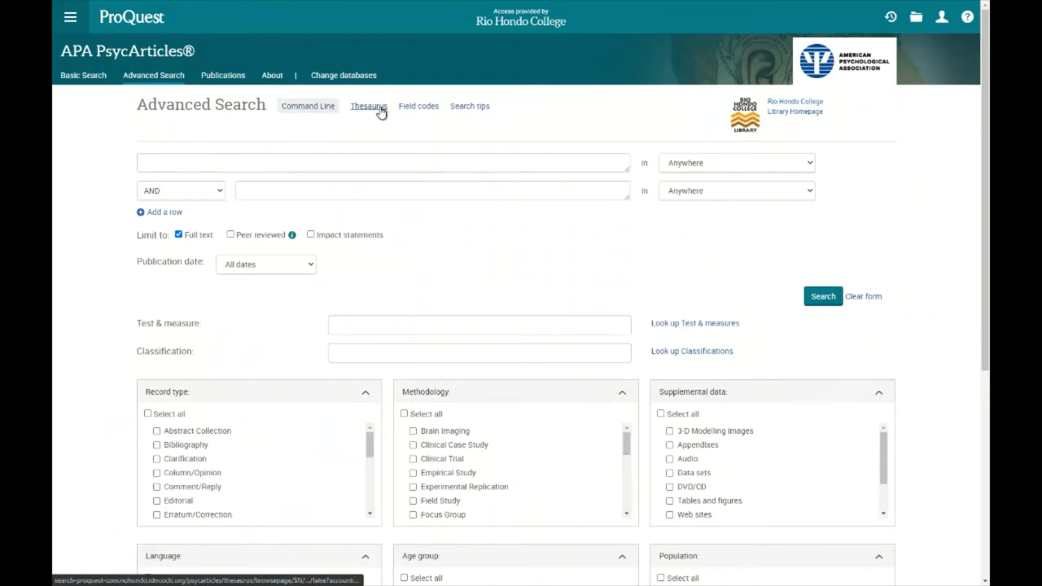
Launch the APA Thesaurus of Psychological Index Terms 2020 popup window.
left_click(379, 112)
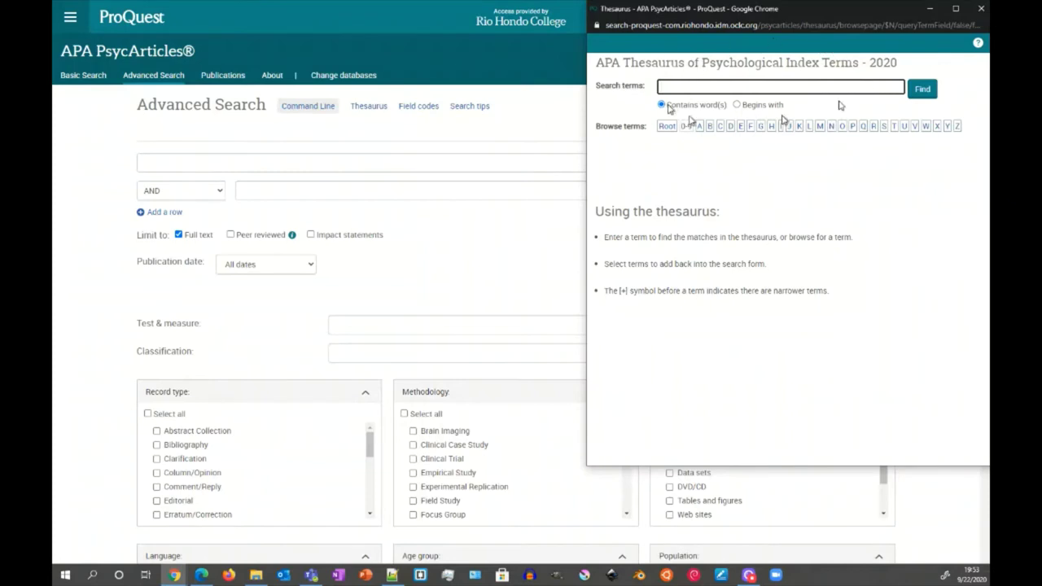
List thesaurus terms under H and scroll through the Health entries to Healthy Aging.
left_click(784, 84)
left_click(771, 126)
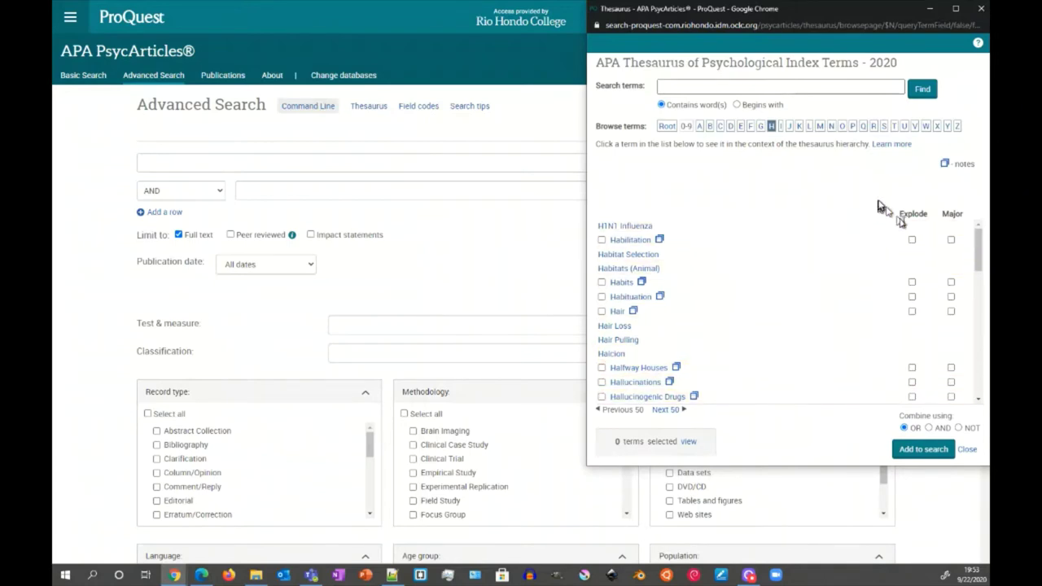
left_click_drag(969, 254, 969, 391)
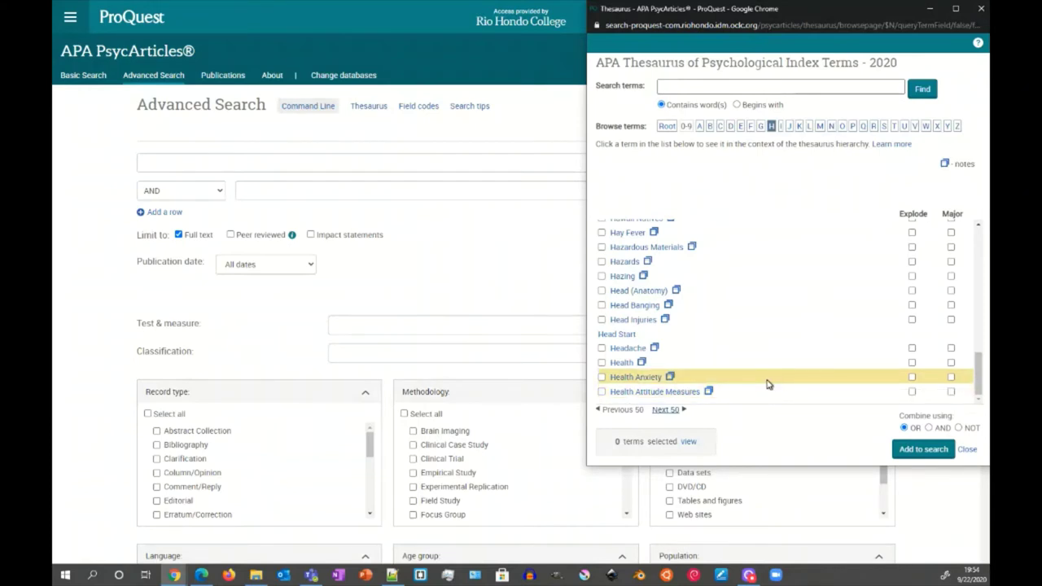
scroll(768, 381, "down", 3)
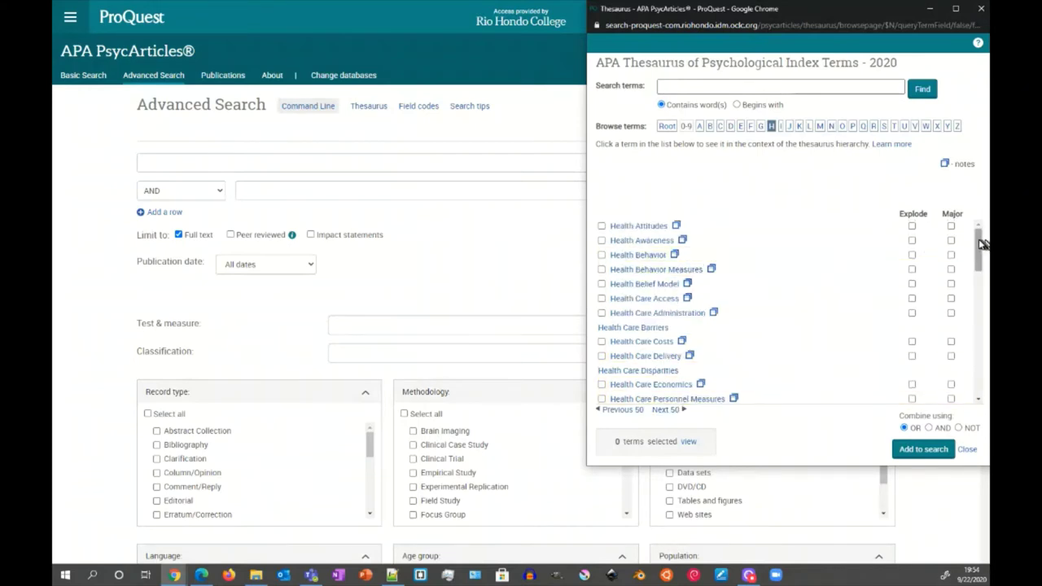
left_click_drag(977, 252, 980, 371)
Search the thesaurus for 'racial discrimination'.
left_click(754, 89)
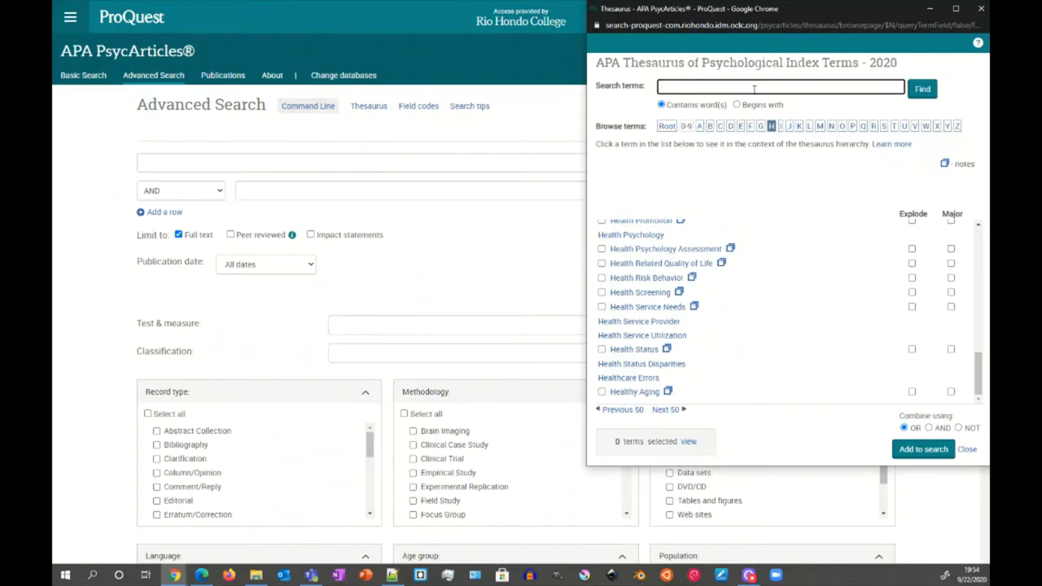
type("racial discrimination")
key("Return")
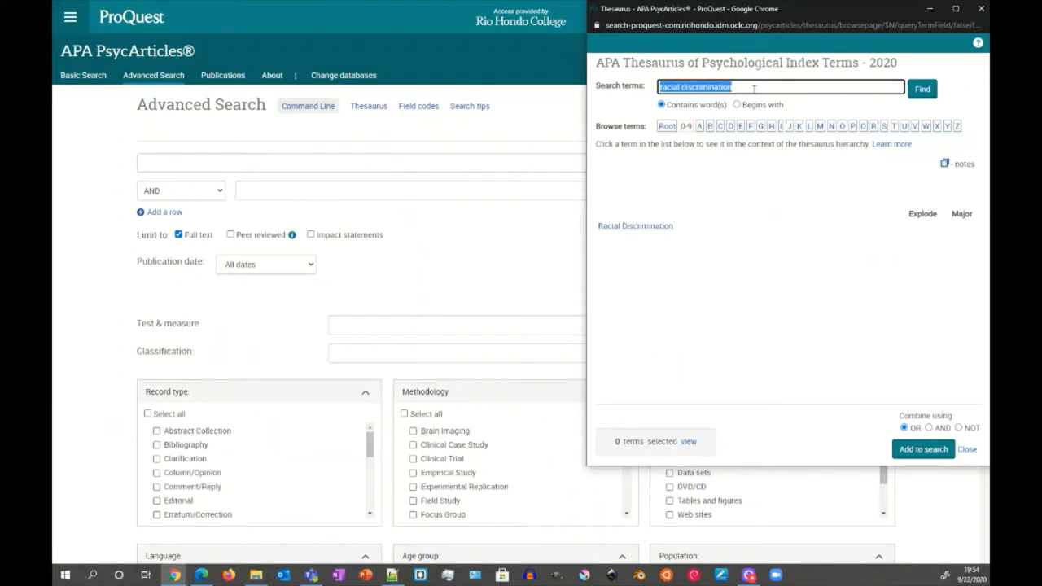
Open the Racial Discrimination match in the thesaurus Hierarchical view.
left_click(650, 228)
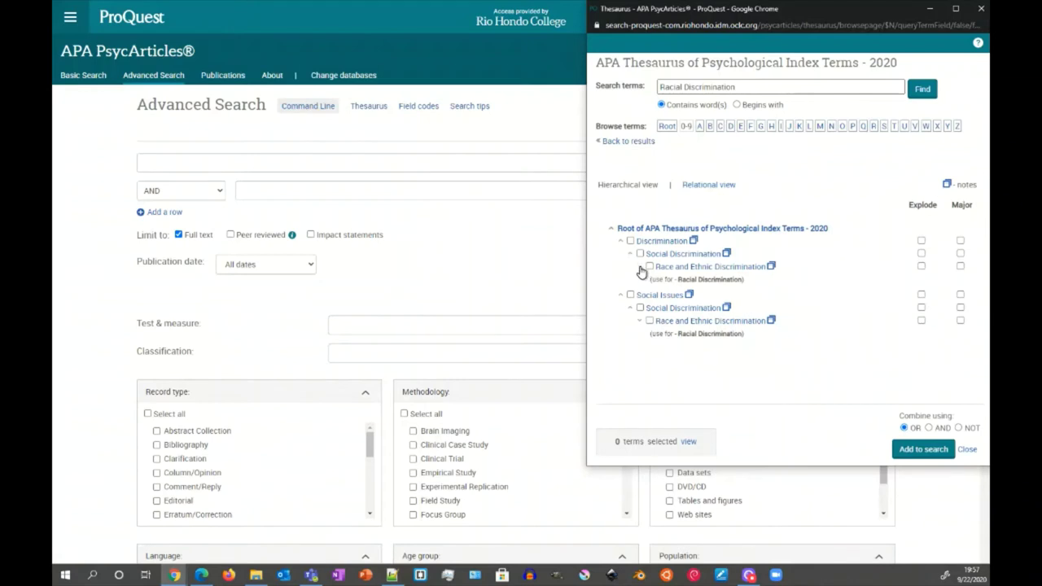
Expand Race and Ethnic Discrimination and switch to Relational view to see Social Discrimination and Racial Disparities.
left_click(641, 267)
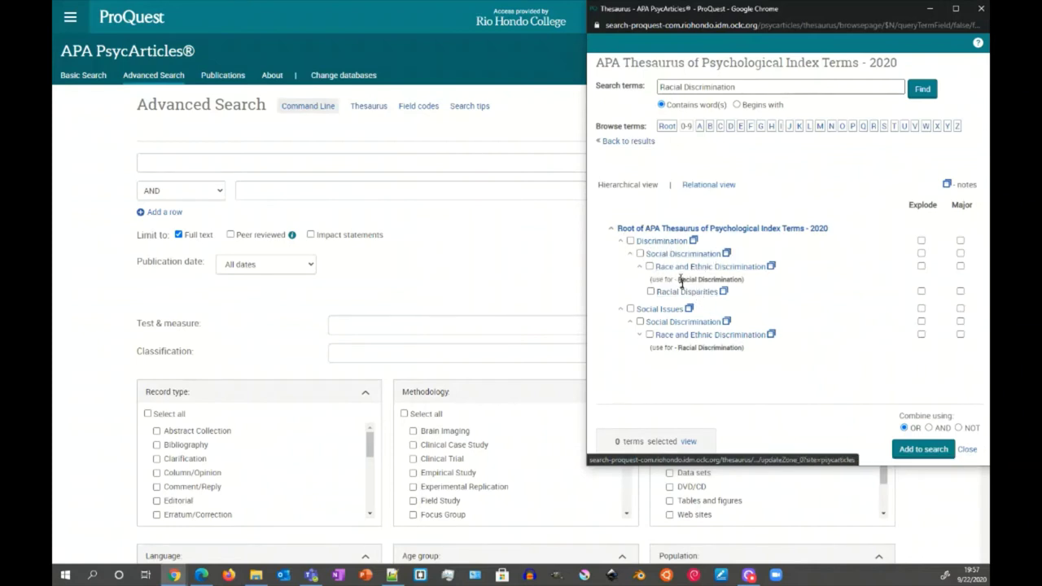
left_click(714, 188)
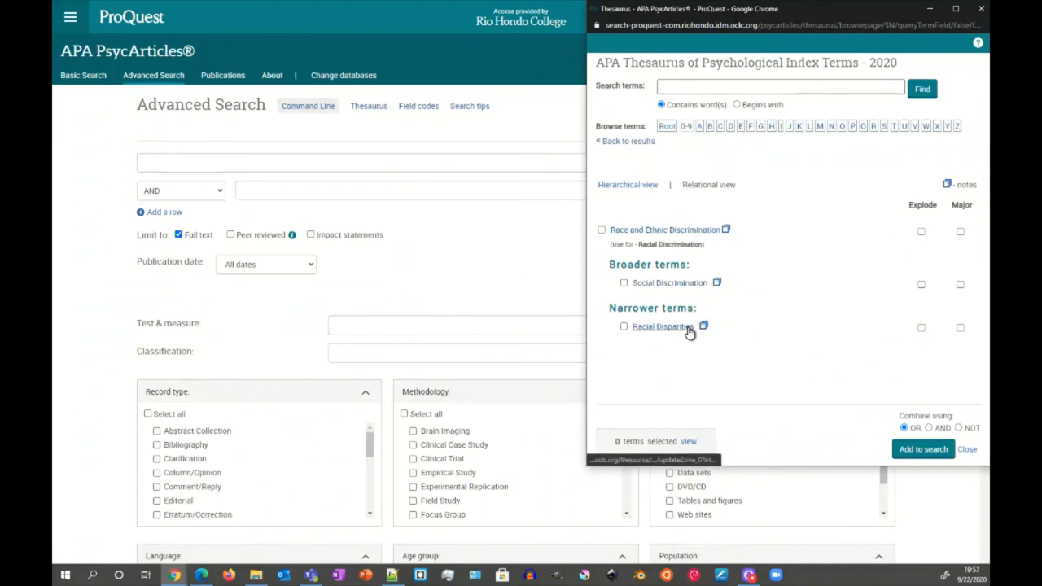
Read the Race and Ethnic Discrimination notes and related terms, enlarging the window to see more.
left_click(726, 231)
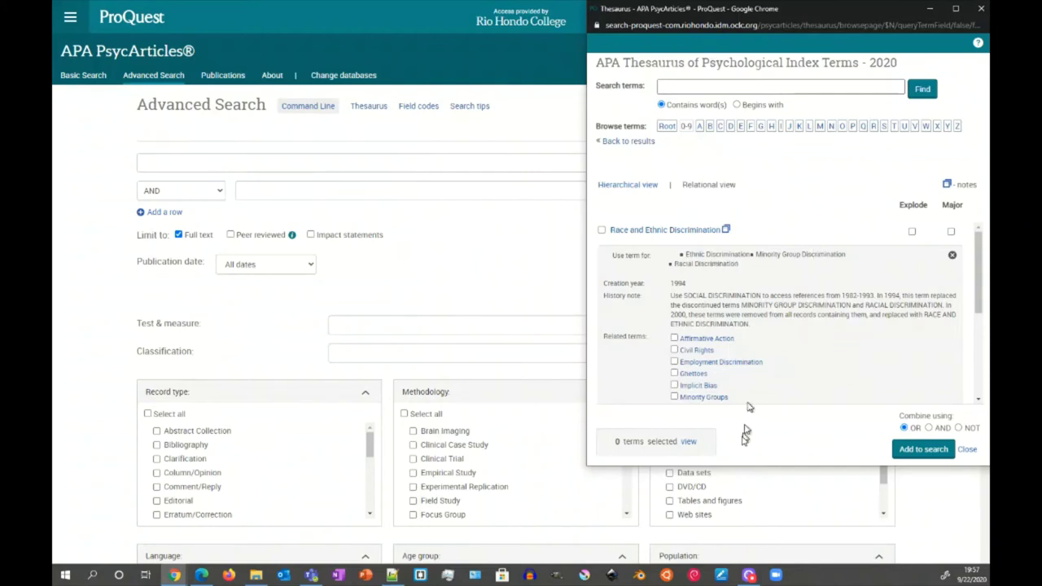
left_click_drag(741, 466, 742, 529)
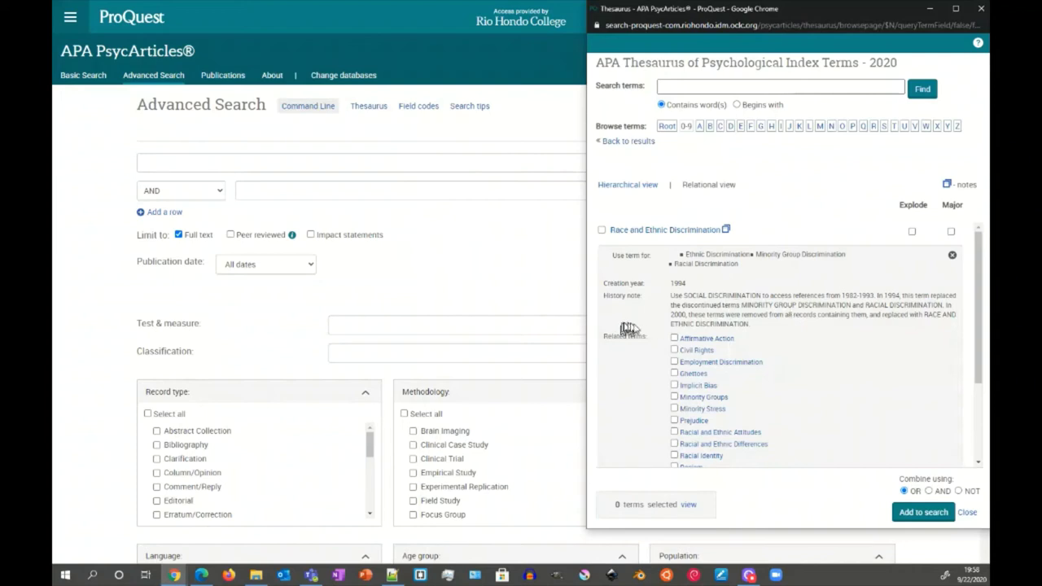
scroll(649, 347, "down", 1)
scroll(649, 347, "up", 1)
scroll(649, 347, "down", 2)
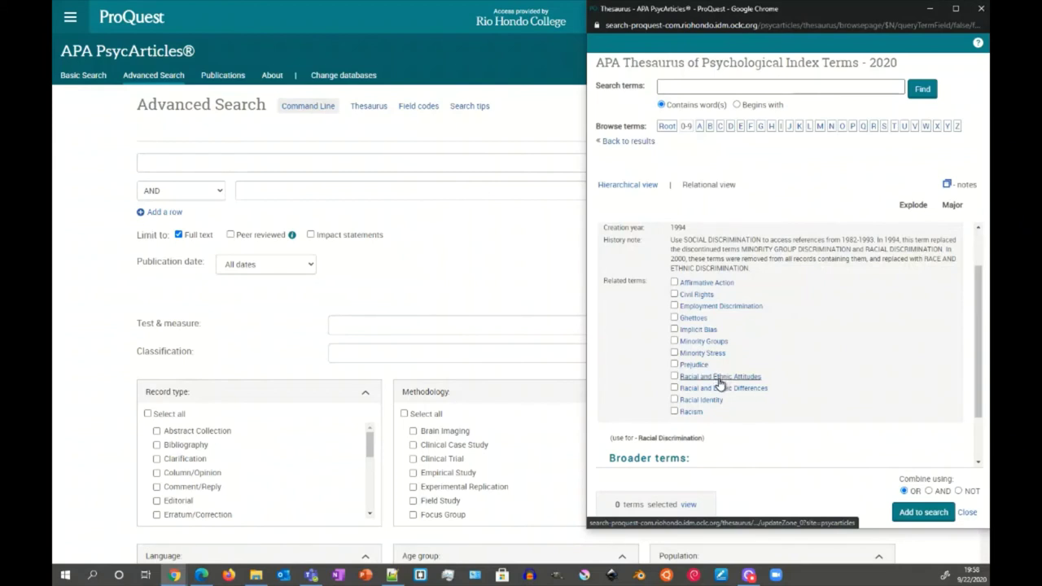
scroll(720, 384, "up", 1)
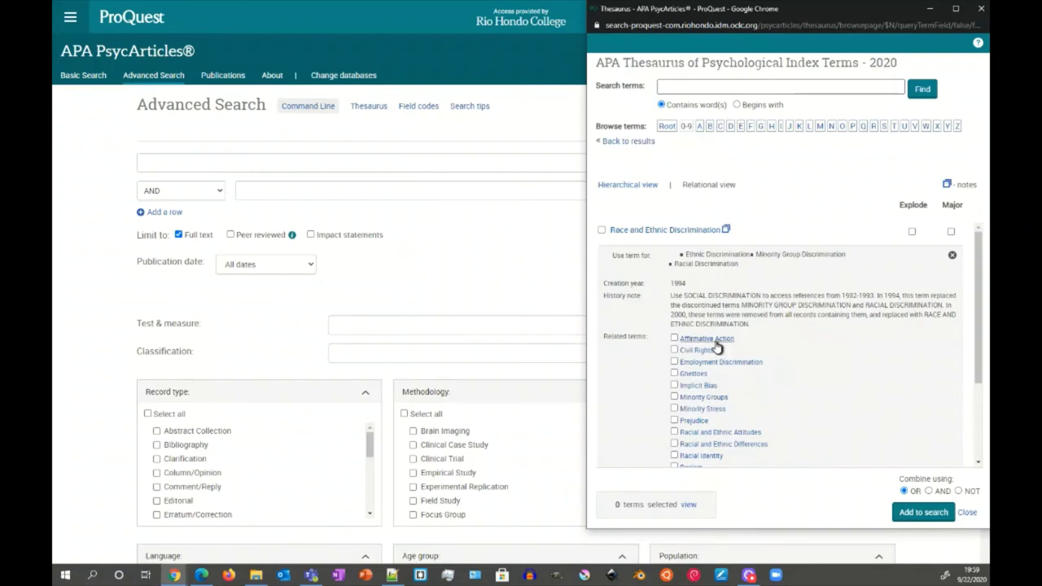
Select Race and Ethnic Discrimination in Hierarchical view and confirm it is the 1 selected term.
left_click(644, 193)
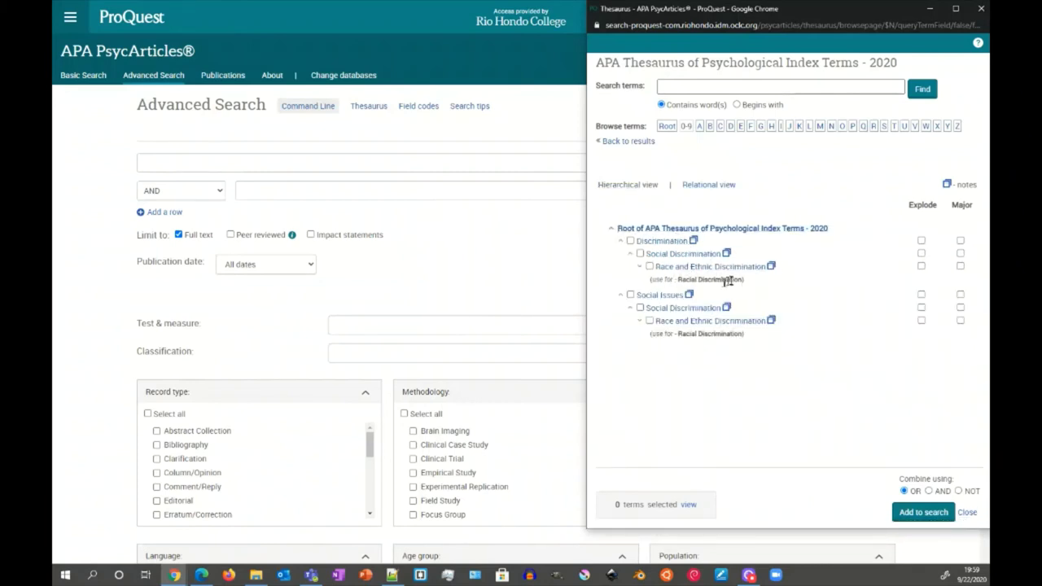
left_click(650, 267)
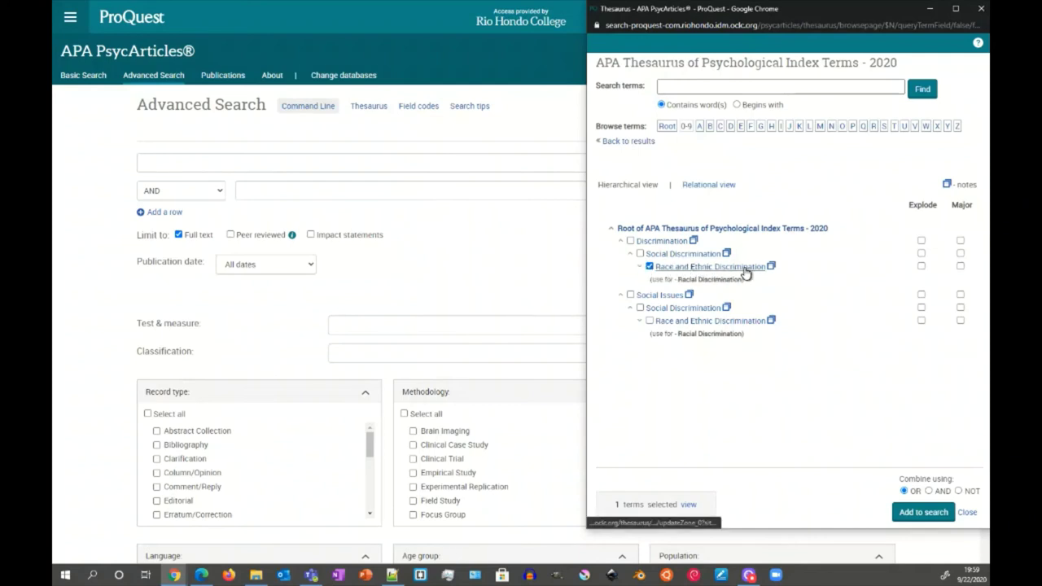
left_click(689, 506)
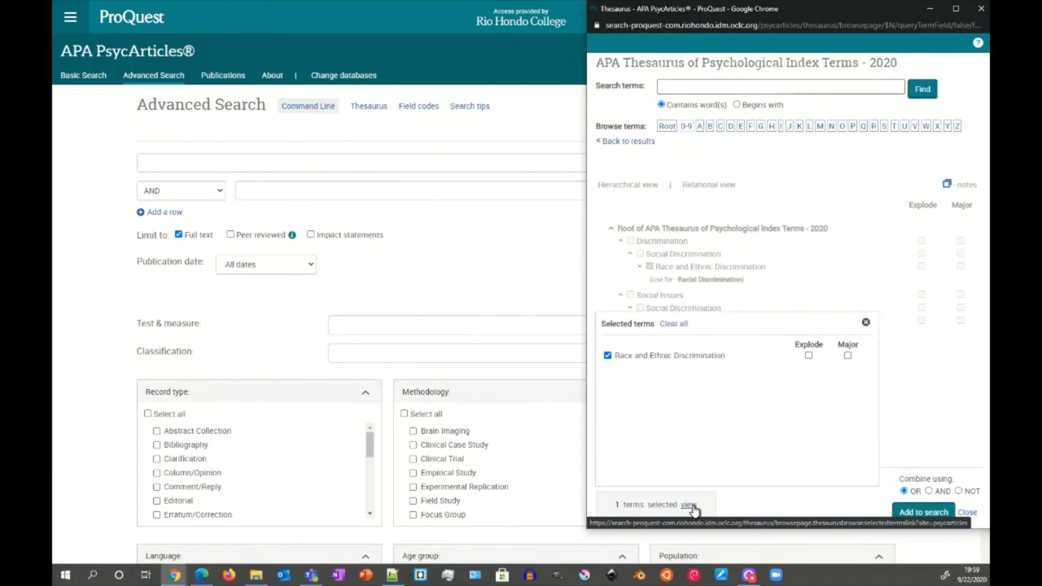
left_click(865, 322)
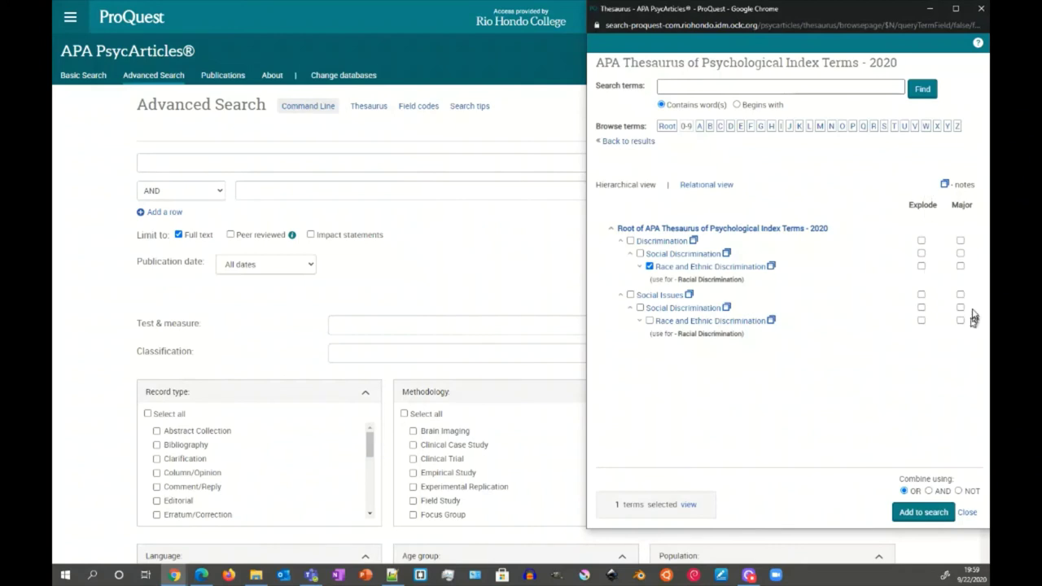
Mark Race and Ethnic Discrimination Explode and Major, including Racial Disparities, and combine using AND.
left_click(921, 266)
left_click(960, 267)
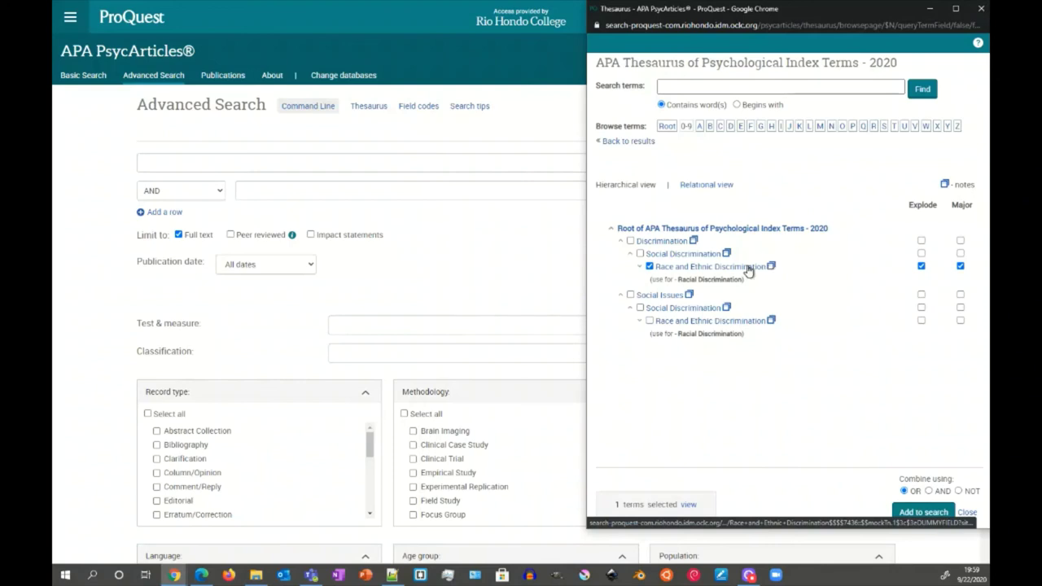
left_click(641, 267)
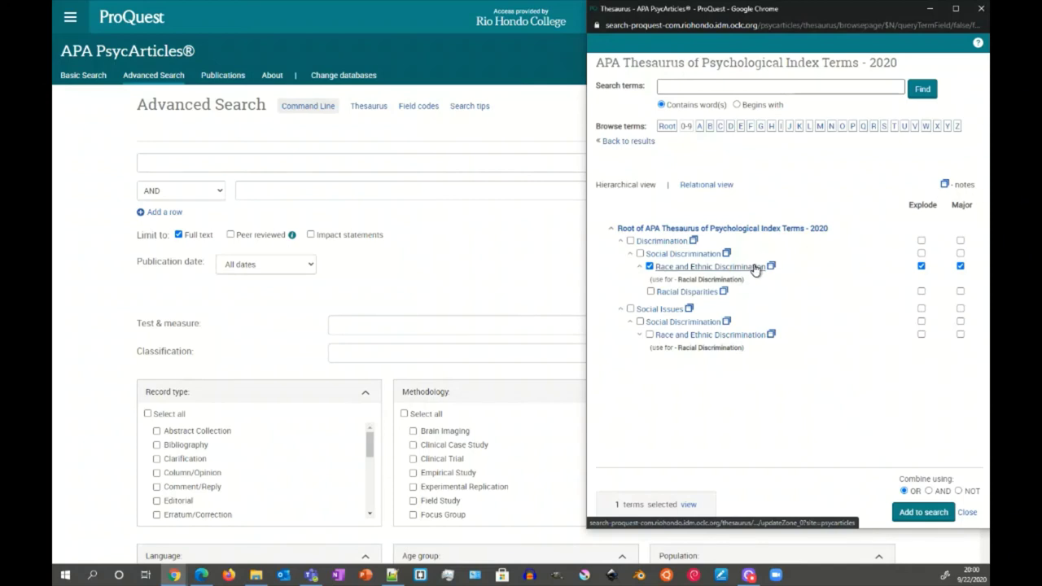
left_click(921, 267)
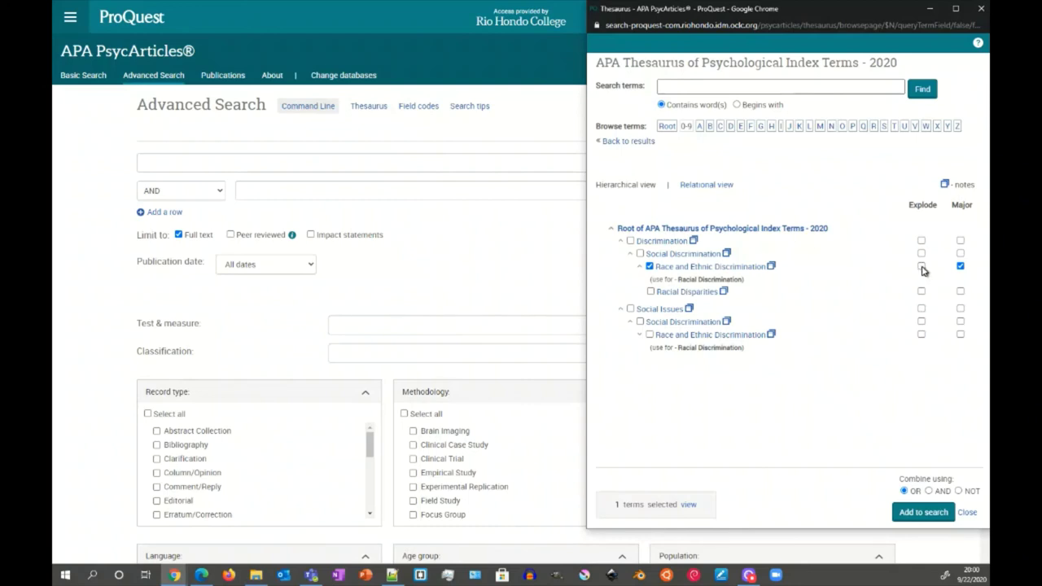
left_click(922, 267)
left_click(930, 491)
left_click(922, 513)
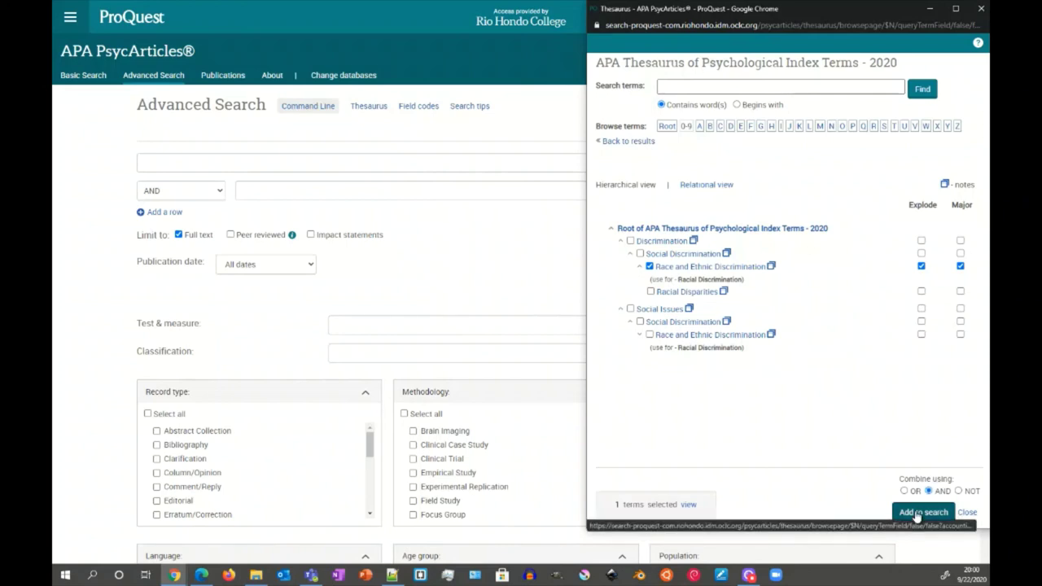
Add MJMAINSUBJECT.EXACT.EXPLODE("Race and Ethnic Discrimination") to the form and search, getting 399 results.
left_click(917, 515)
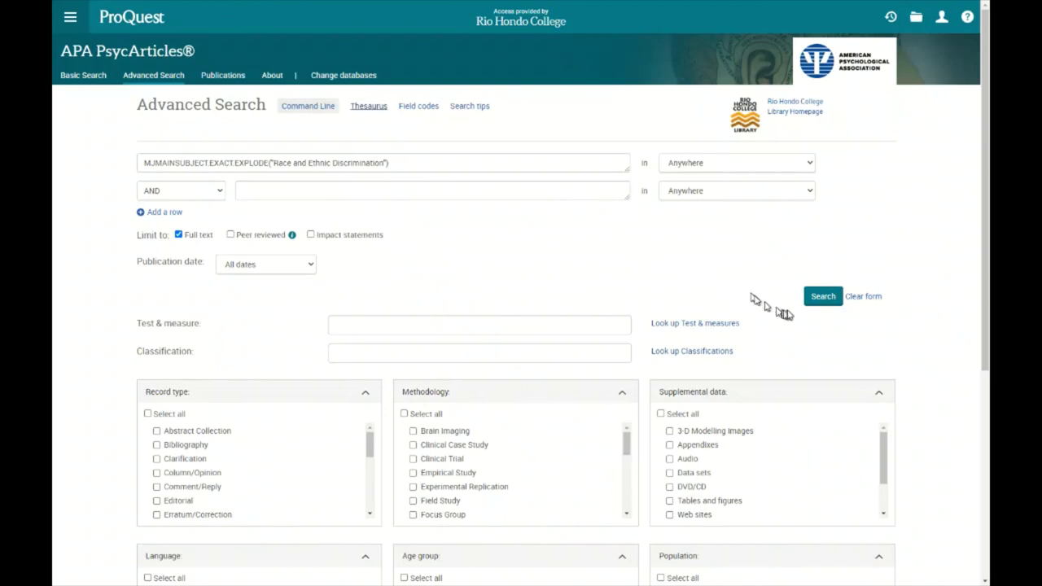
left_click(824, 296)
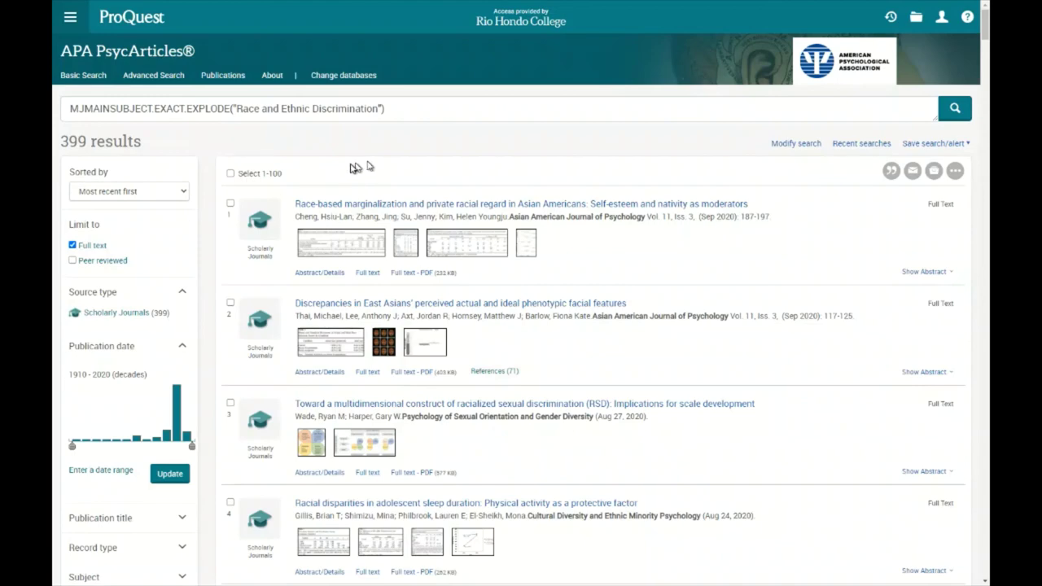
Expand the Subject and Classification filters, then narrow publication dates to 2000–2020 for 341 results.
scroll(280, 194, "down", 1)
scroll(279, 194, "down", 3)
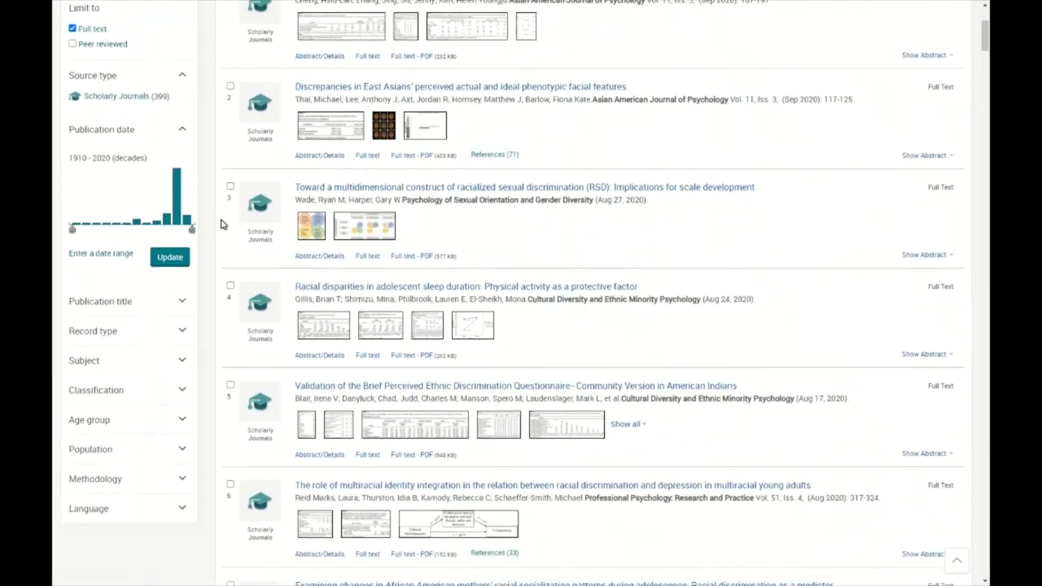
left_click(173, 357)
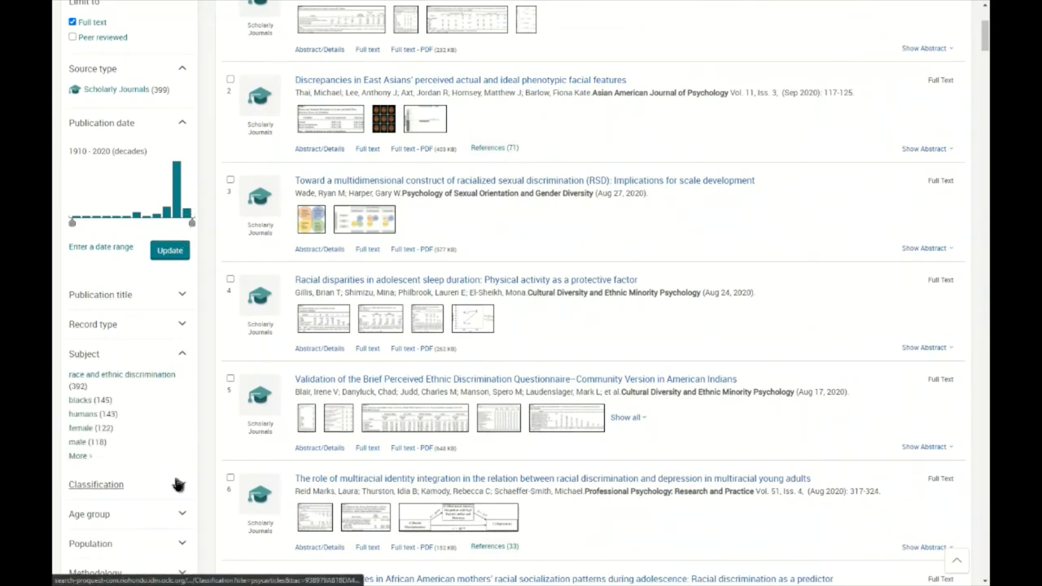
left_click(178, 484)
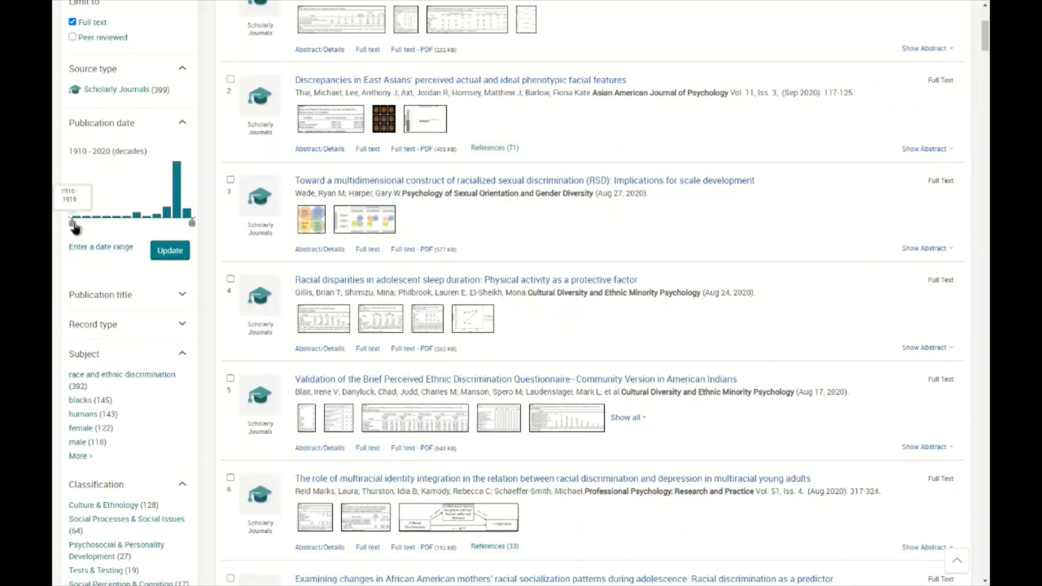
left_click_drag(75, 222, 163, 221)
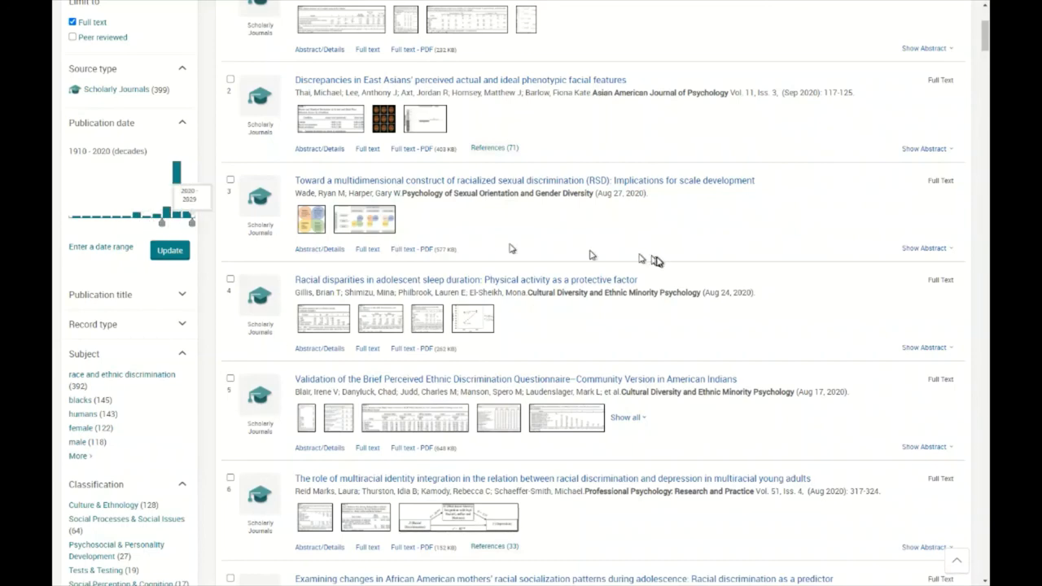
left_click(173, 251)
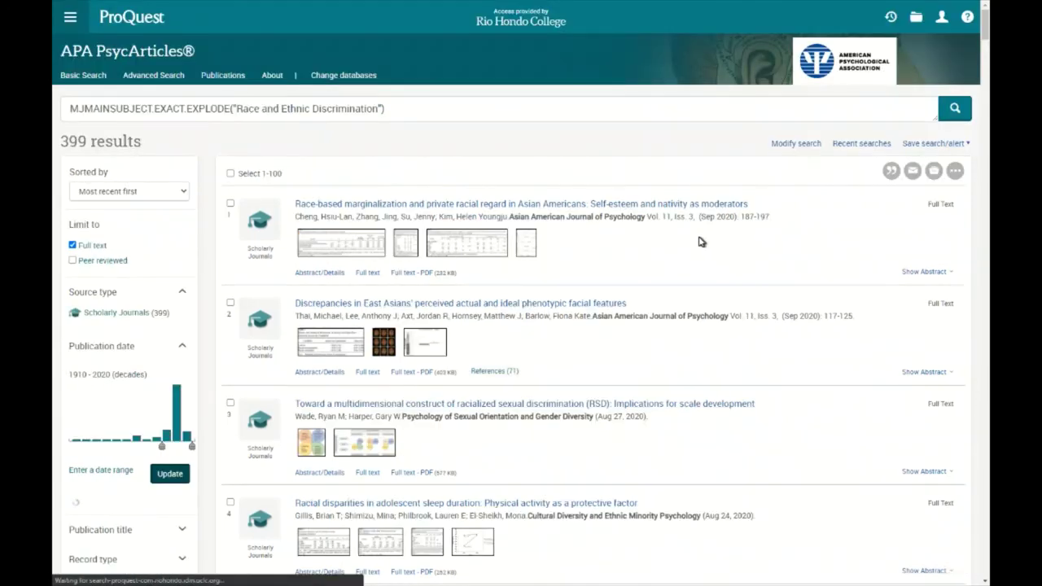